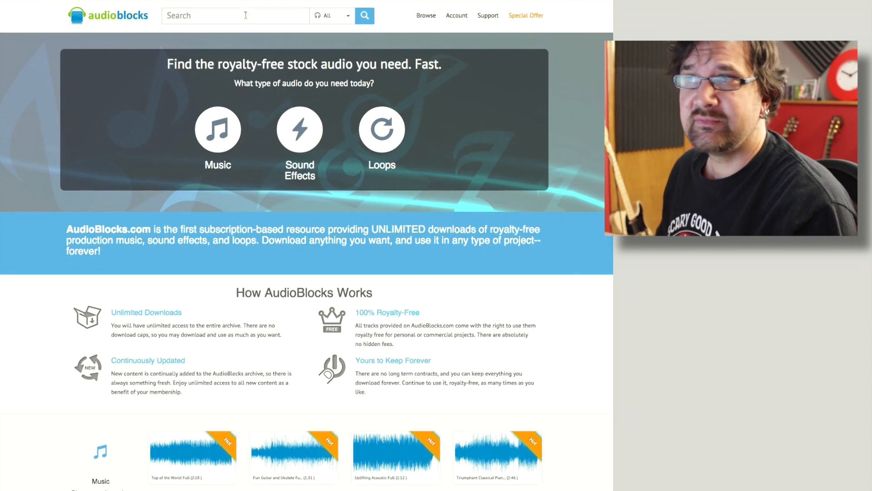
# - Search the stock audio library for "choir" and audition the first results
pyautogui.click(203, 16)
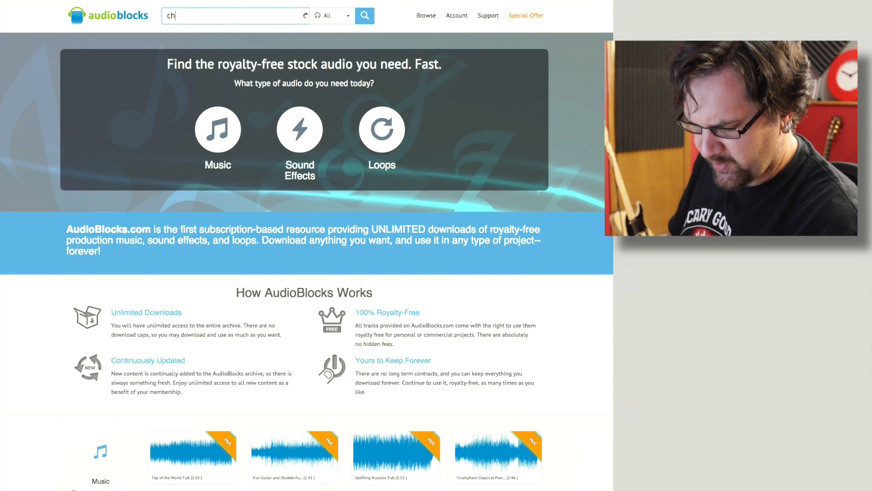
pyautogui.press('Return')
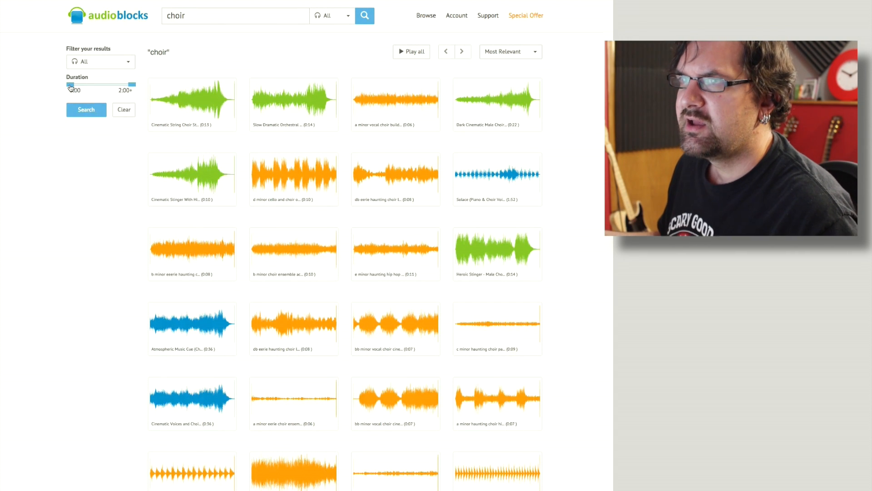
pyautogui.moveTo(175, 116)
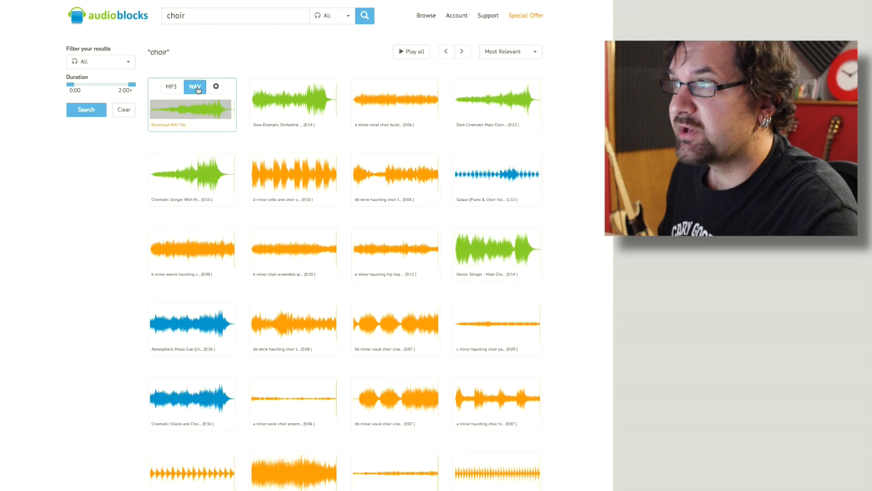
pyautogui.click(281, 108)
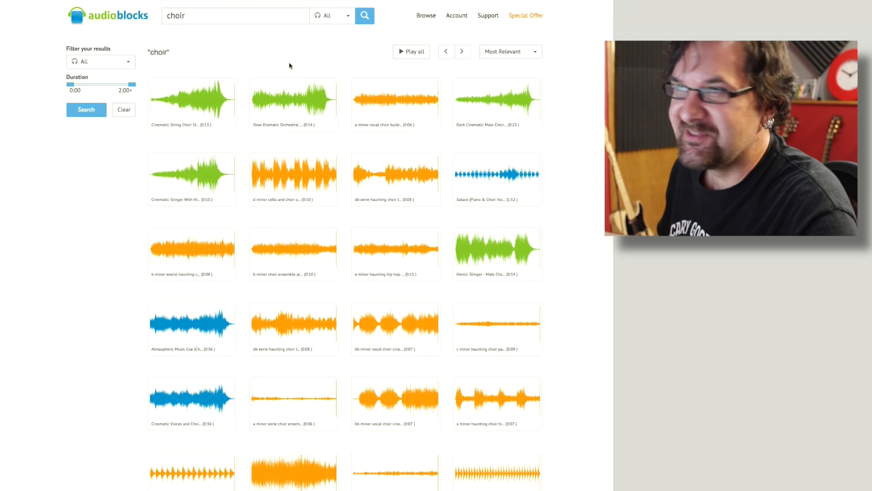
# - Audition more choir results further down, including the vocal choir loop, Cinematic Voices and the eerie choir ensemble
pyautogui.scroll(-2, 466, 239)
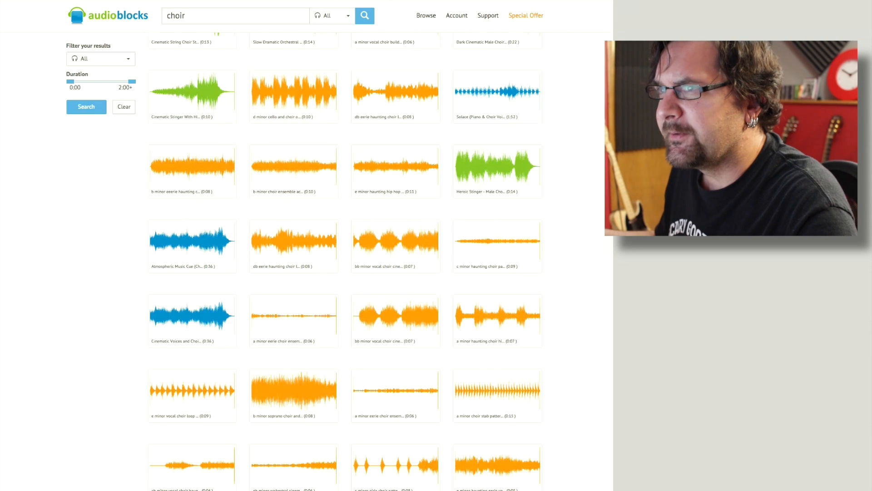
pyautogui.scroll(-2, 346, 264)
pyautogui.scroll(-1, 265, 473)
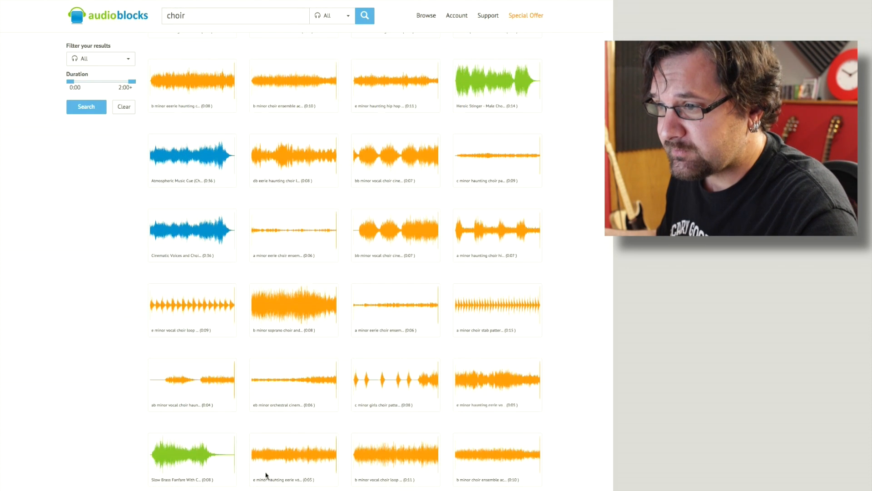
pyautogui.moveTo(164, 375)
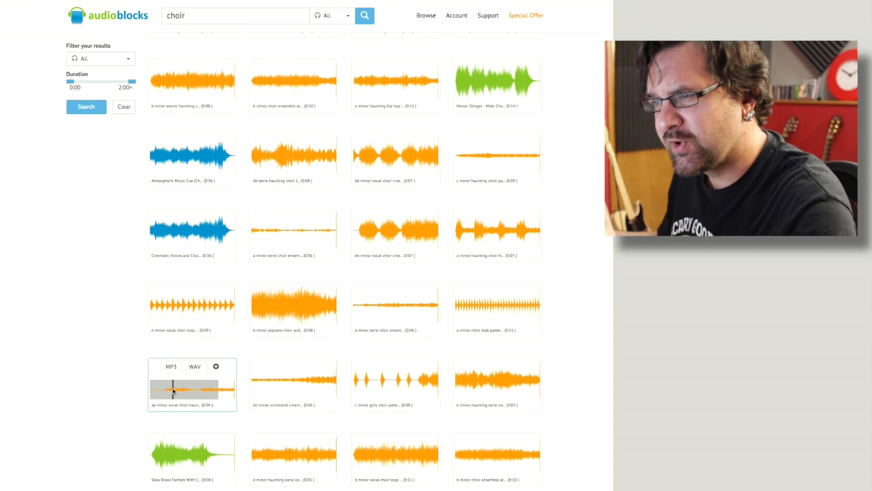
pyautogui.moveTo(162, 237)
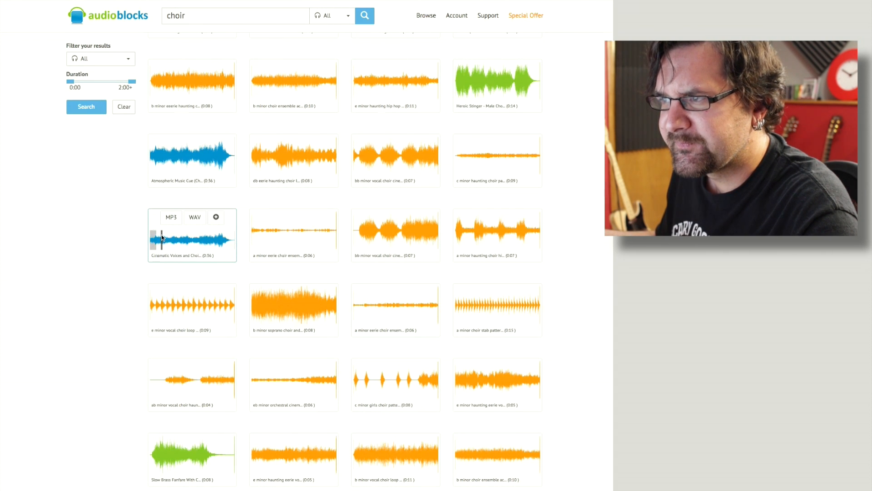
pyautogui.moveTo(253, 231)
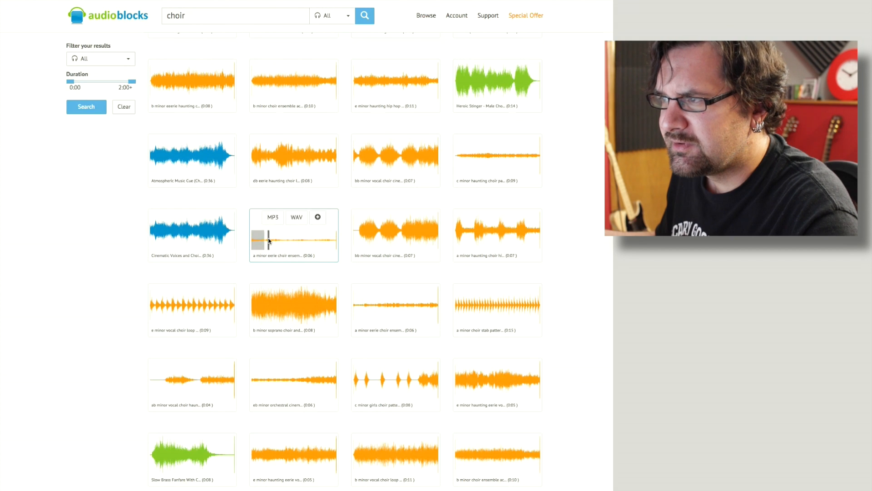
pyautogui.moveTo(397, 313)
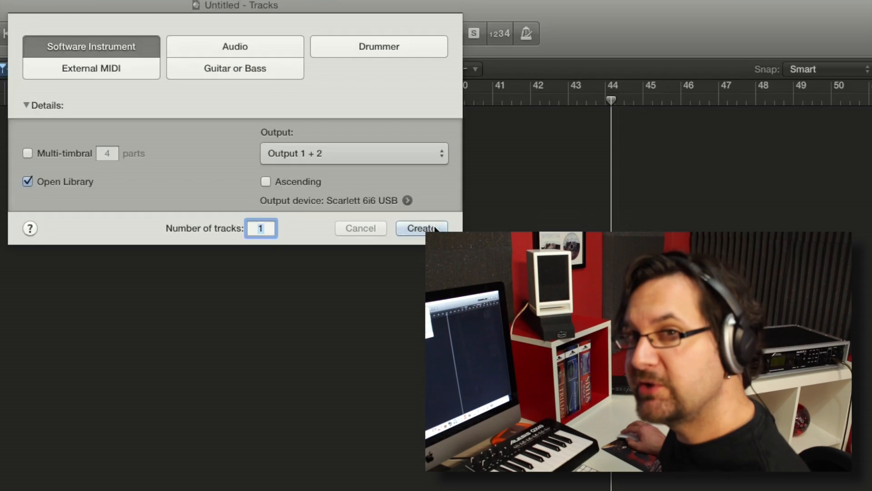
# - Switch to Logic Pro X, create one software instrument track and load the EXS24 sampler as its instrument
pyautogui.click(433, 227)
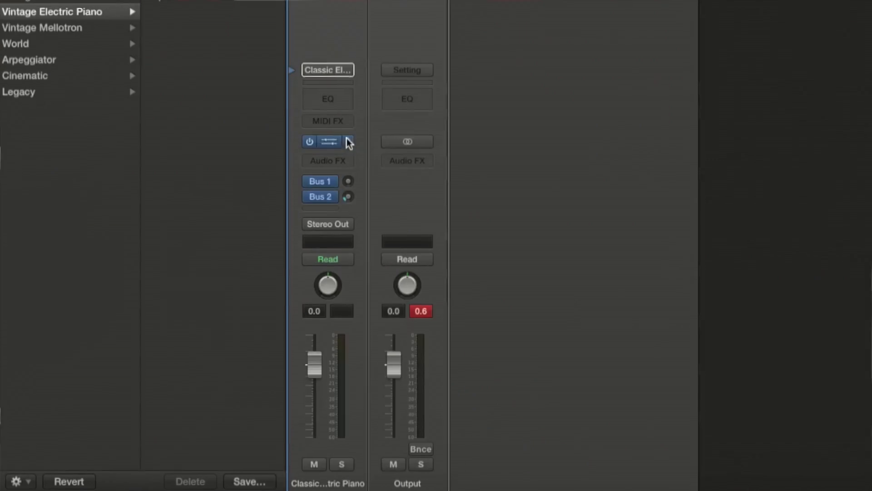
pyautogui.click(349, 142)
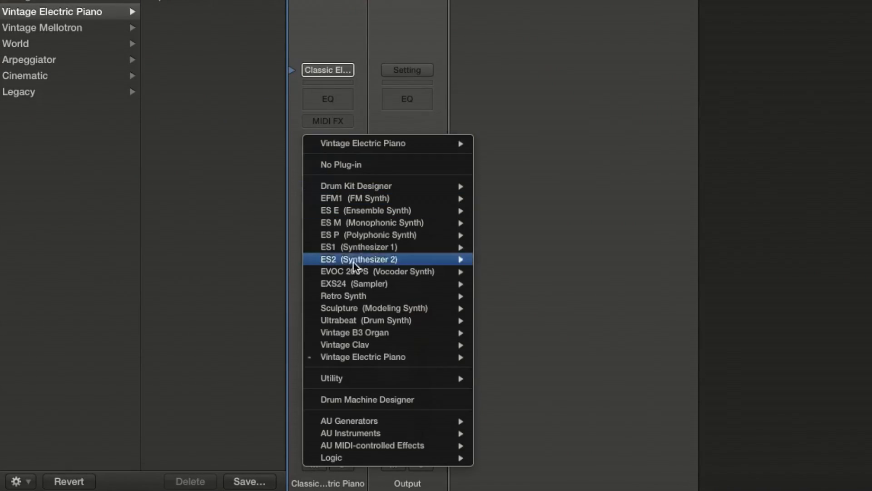
pyautogui.moveTo(366, 285)
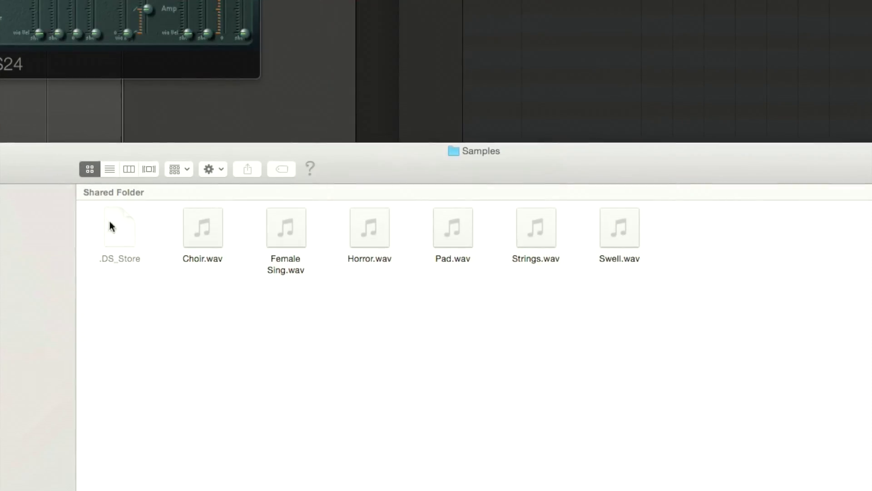
# - Preview Choir.wav and Female Sing.wav in the Samples folder, skipping ahead in the second file
pyautogui.click(202, 243)
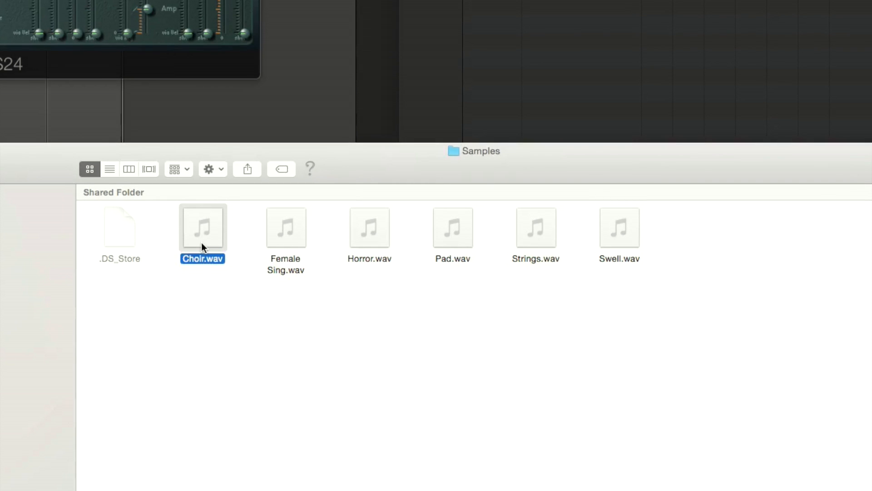
pyautogui.press('space')
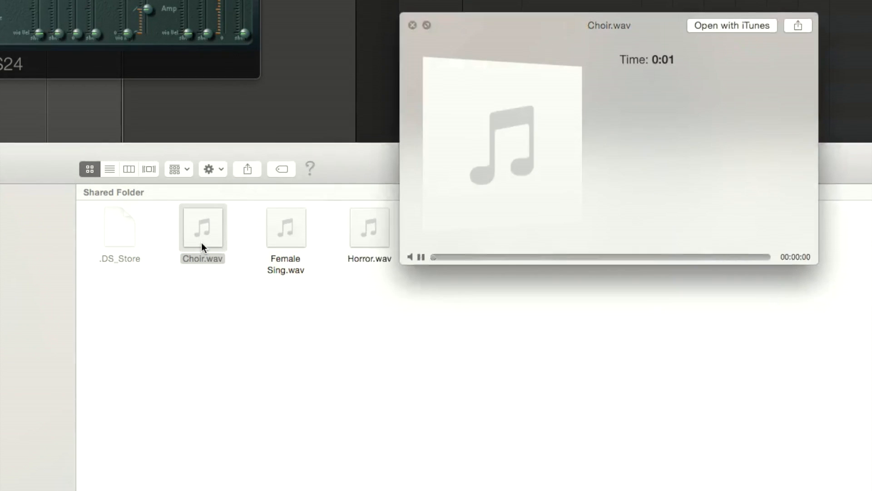
pyautogui.click(290, 236)
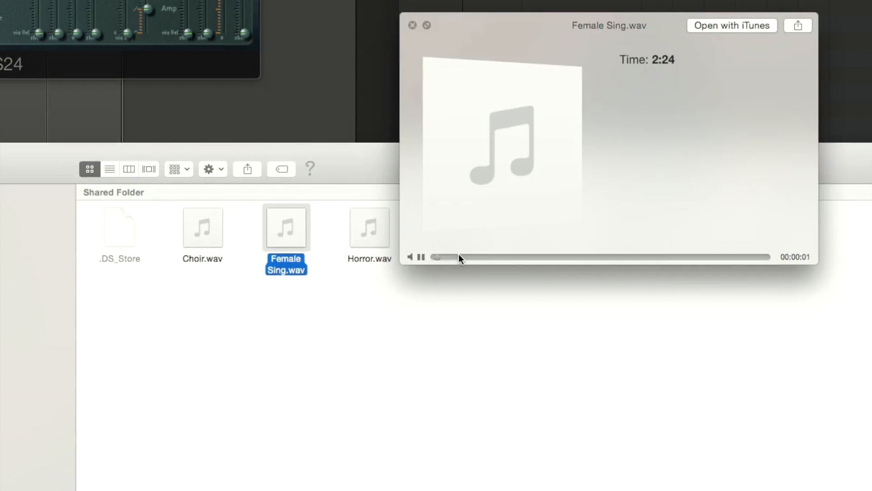
pyautogui.click(459, 255)
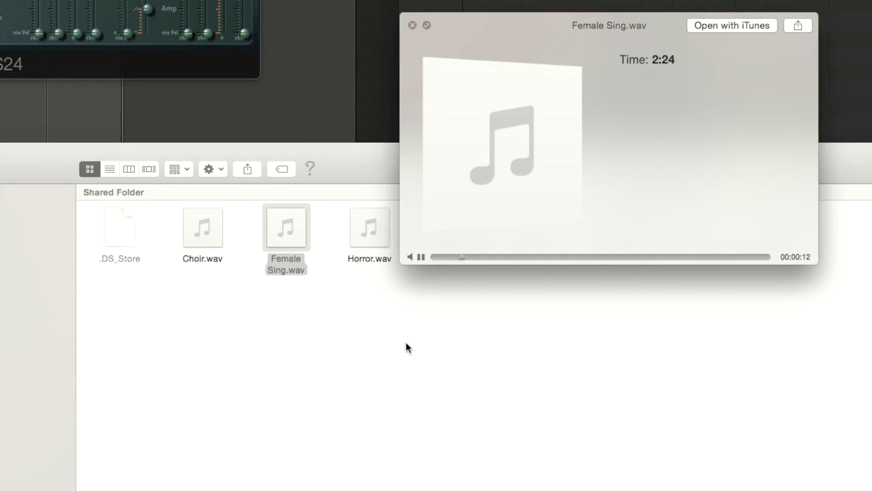
# - Add Horror.wav from the Samples folder as a zone in the EXS24 Instrument Editor and open its waveform for editing
pyautogui.click(368, 240)
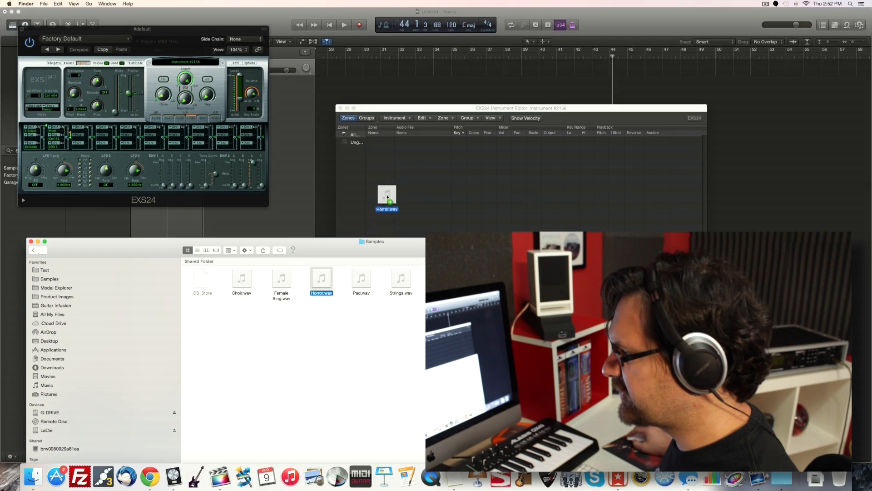
pyautogui.moveTo(386, 197); pyautogui.dragTo(413, 155)
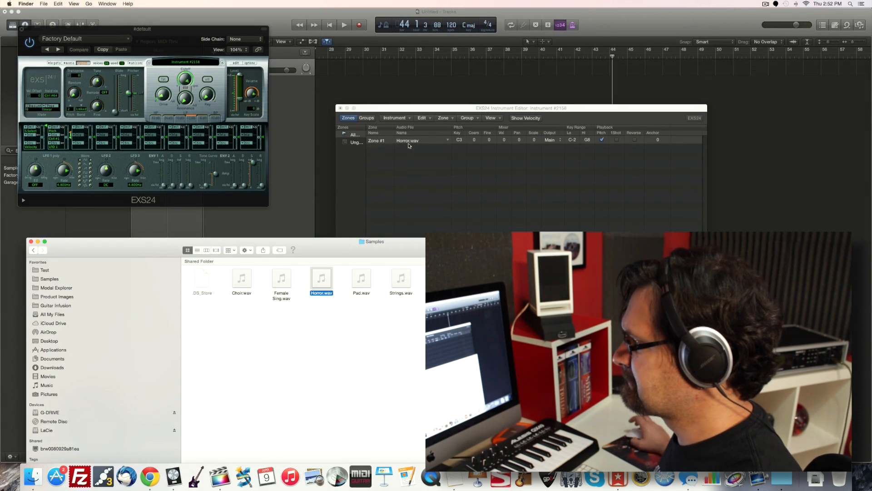
pyautogui.click(388, 144)
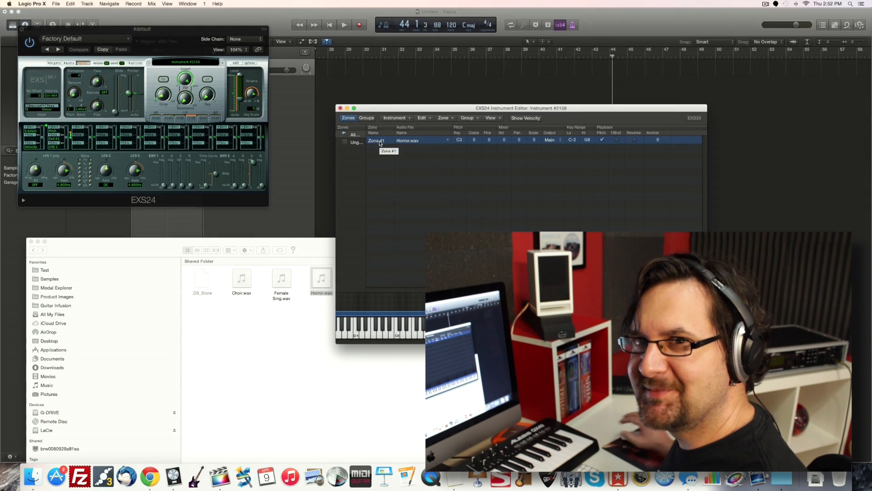
pyautogui.doubleClick(409, 141)
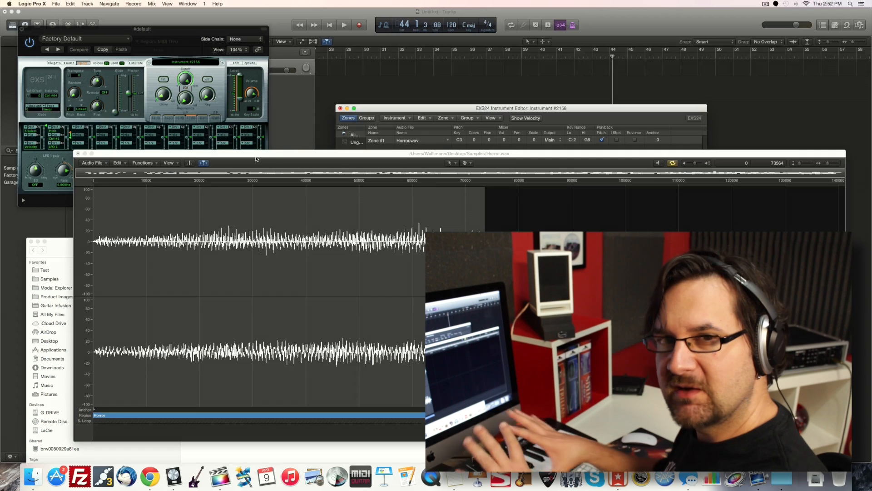
pyautogui.moveTo(257, 154); pyautogui.dragTo(248, 74)
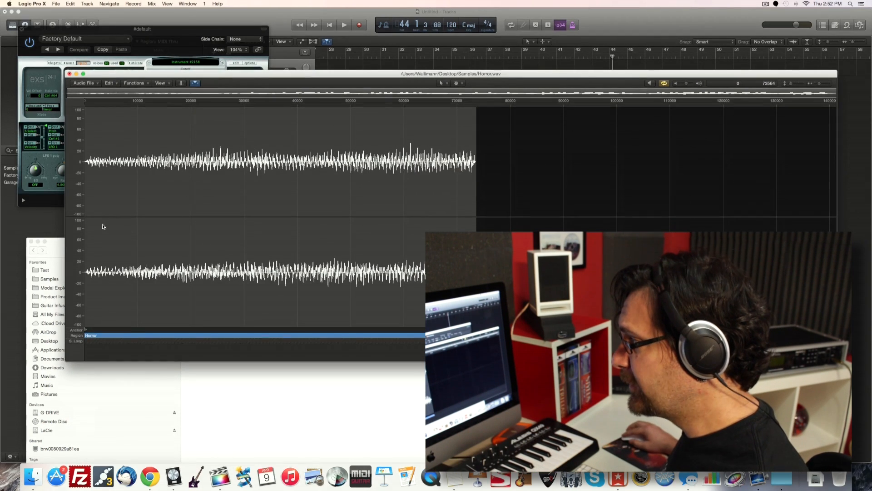
# - Audition Horror.wav, then select and play its stretch from about sample 3,000 to 70,000
pyautogui.click(649, 84)
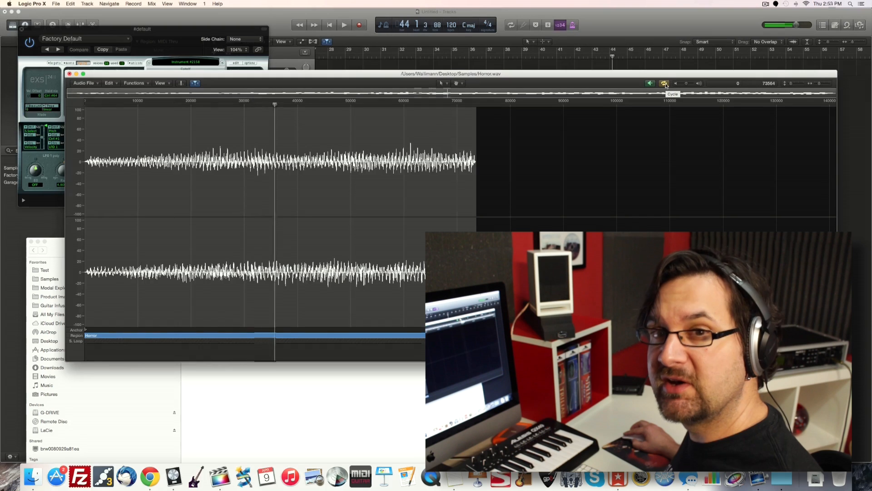
pyautogui.press('space')
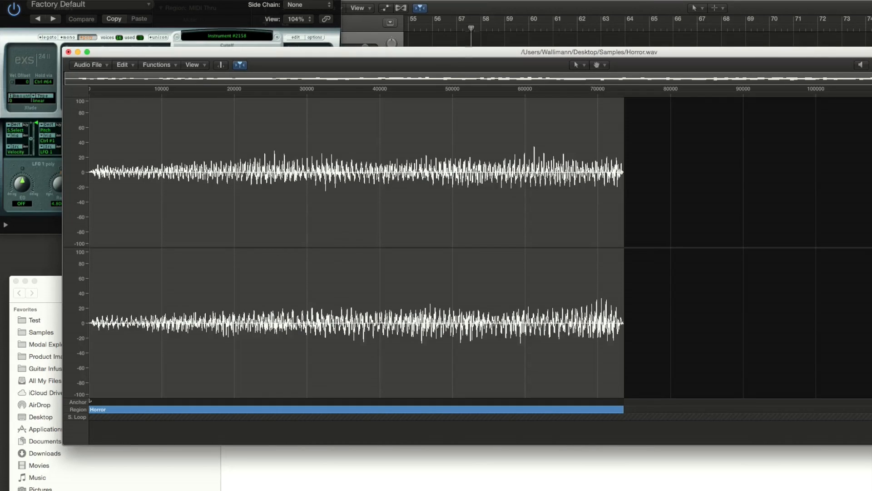
pyautogui.moveTo(110, 244); pyautogui.dragTo(598, 220)
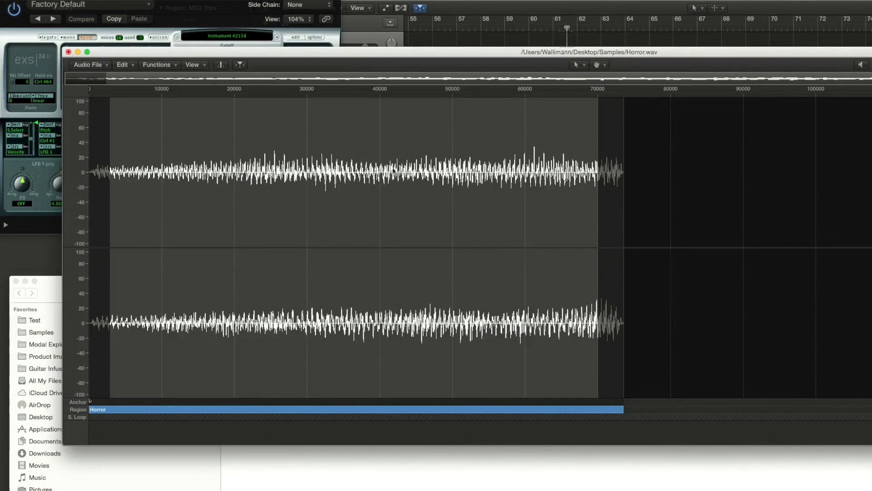
pyautogui.click(860, 66)
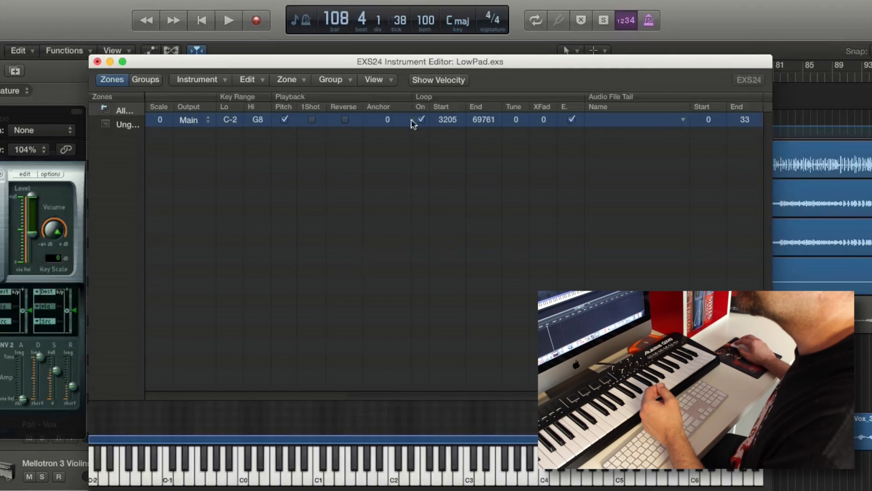
# - Check the Zone: Loop display option in the LowPad instrument, and switch the zone's loop off and back on
pyautogui.click(387, 82)
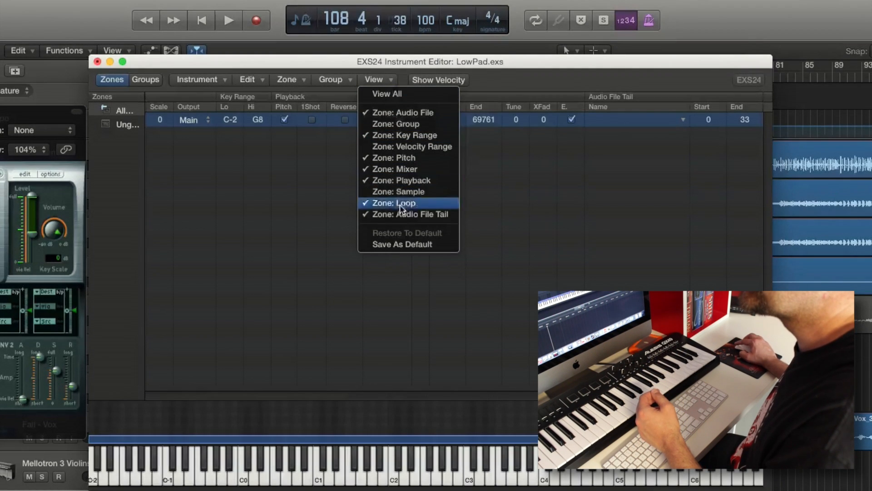
pyautogui.click(442, 206)
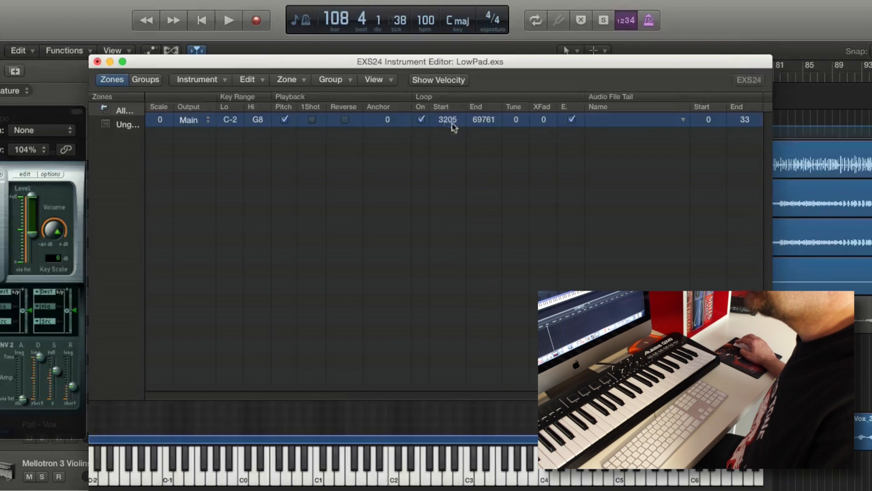
pyautogui.click(420, 120)
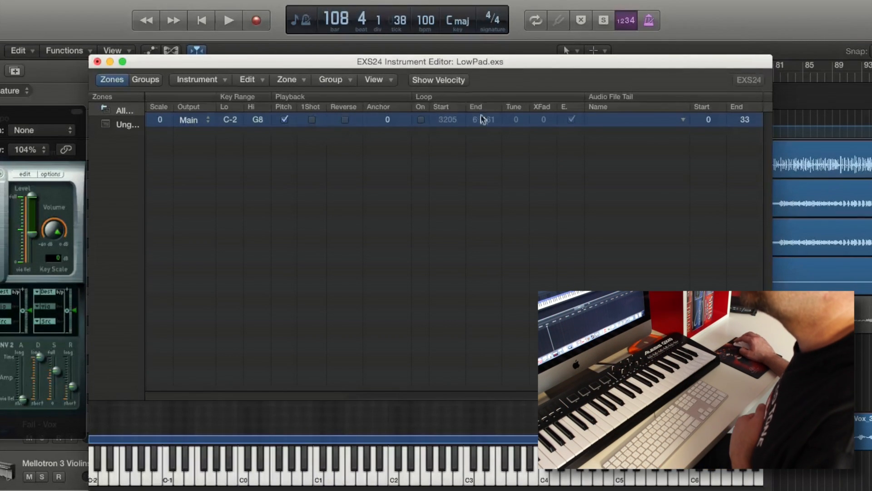
pyautogui.click(421, 120)
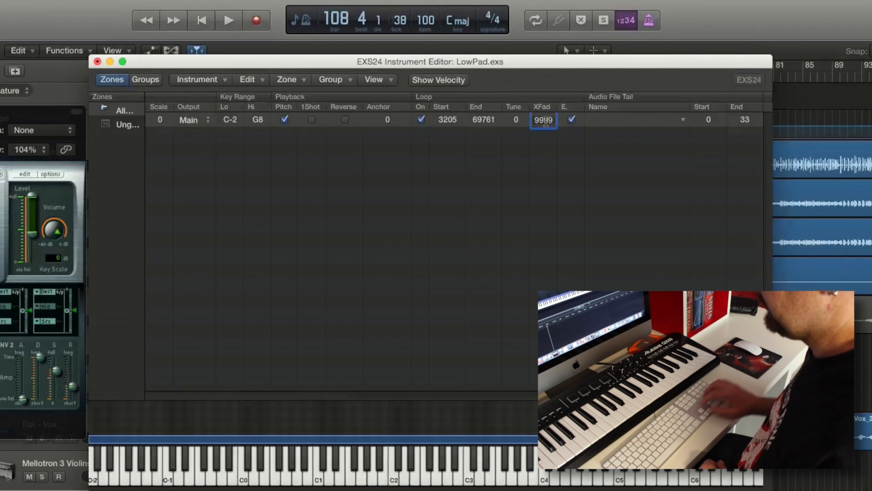
# - Try a loop crossfade of 9999 on the LowPad zone, then reset the crossfade to 0 for comparison
pyautogui.press('Return')
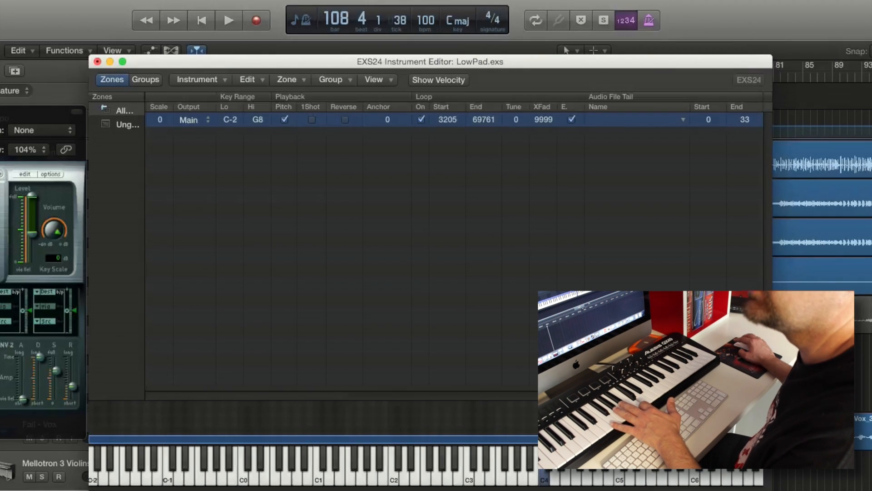
pyautogui.doubleClick(544, 120)
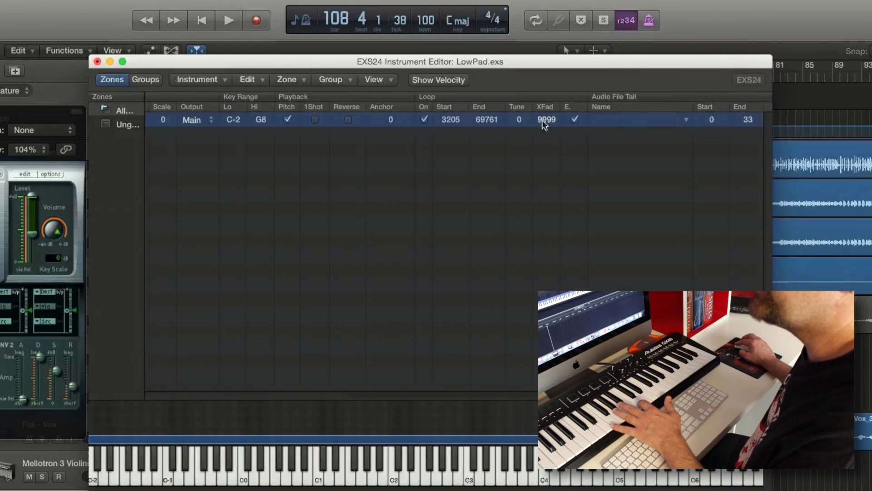
pyautogui.press('Return')
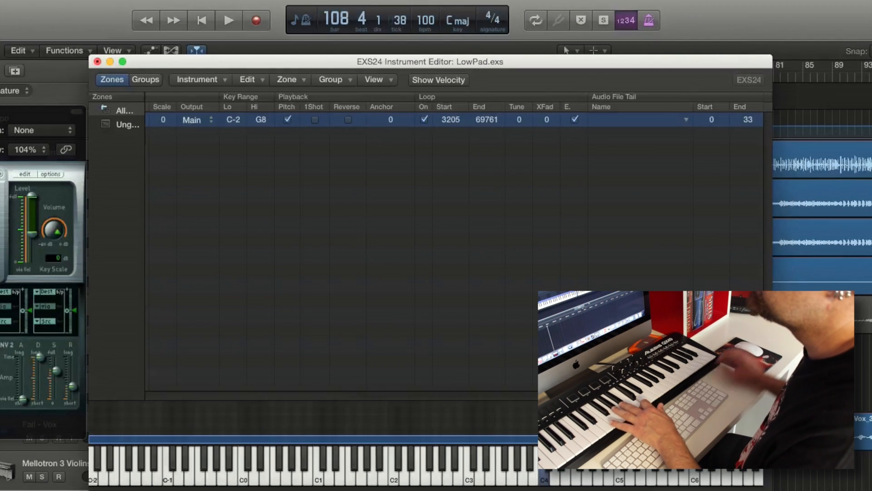
# - Set the LowPad zone's loop crossfade to 9999
pyautogui.doubleClick(546, 121)
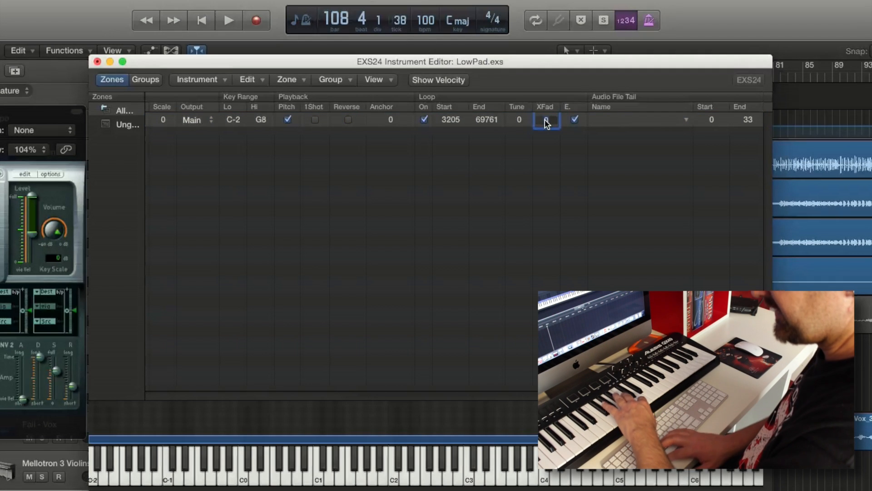
pyautogui.write('9999')
pyautogui.press('Return')
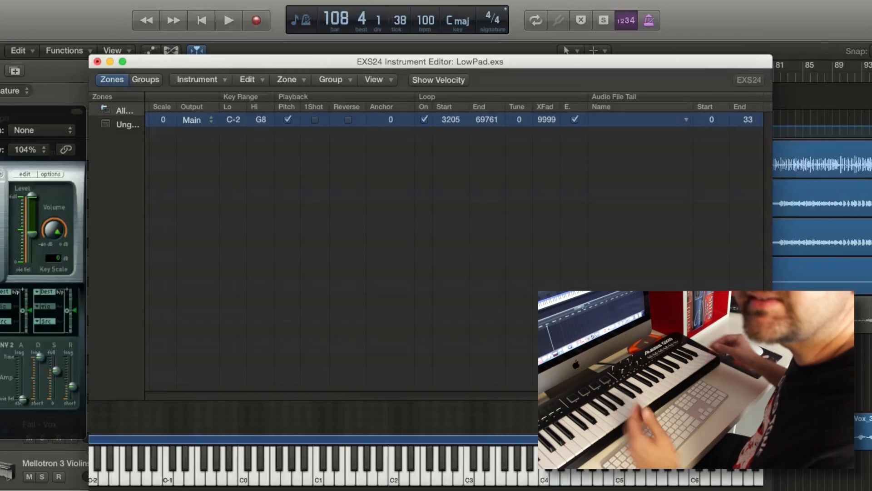
# - Enable the Echo effect on the LowPad channel strip
pyautogui.hscroll(-1, 325, 209)
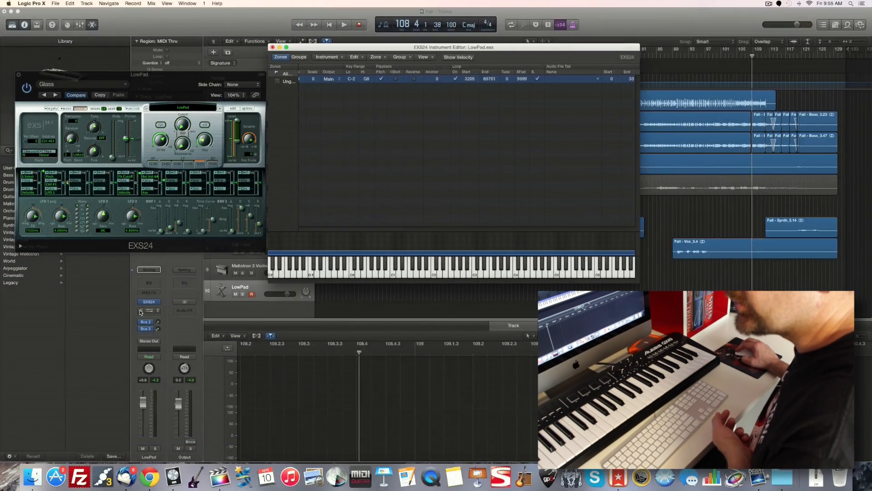
pyautogui.click(140, 311)
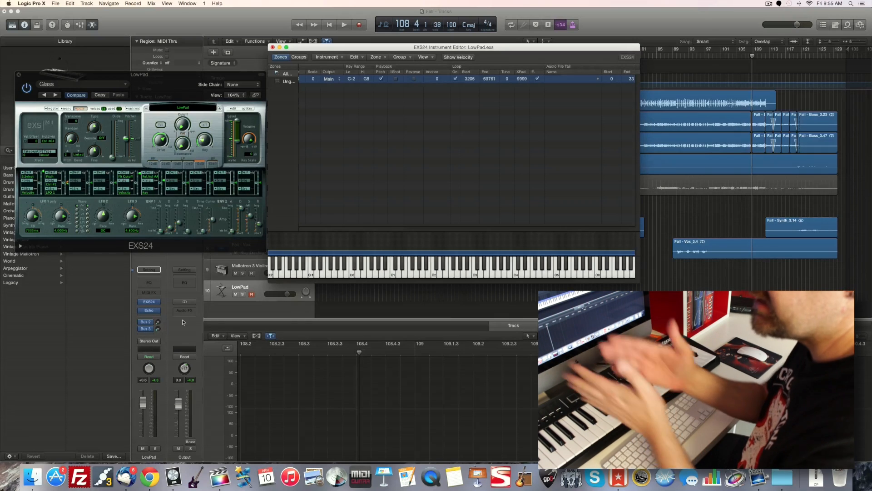